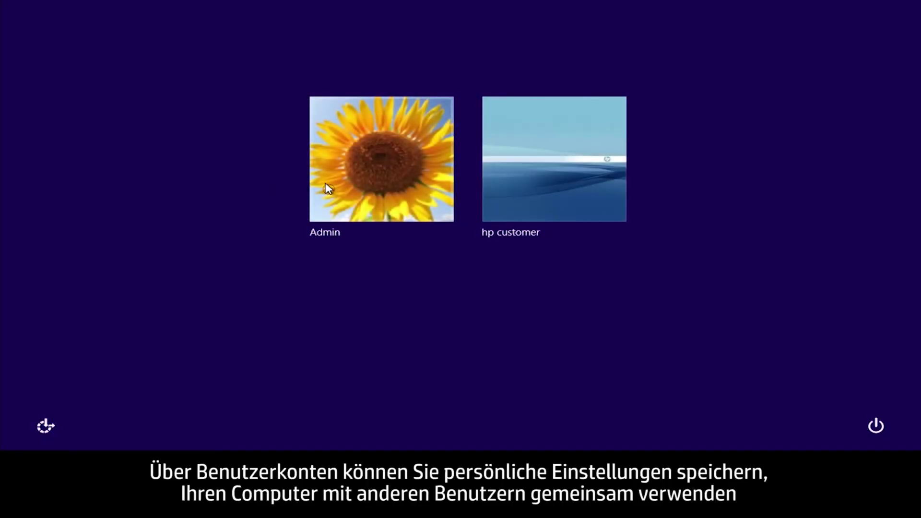
Sign in to Windows 8 as Admin with the account password.
click(327, 188)
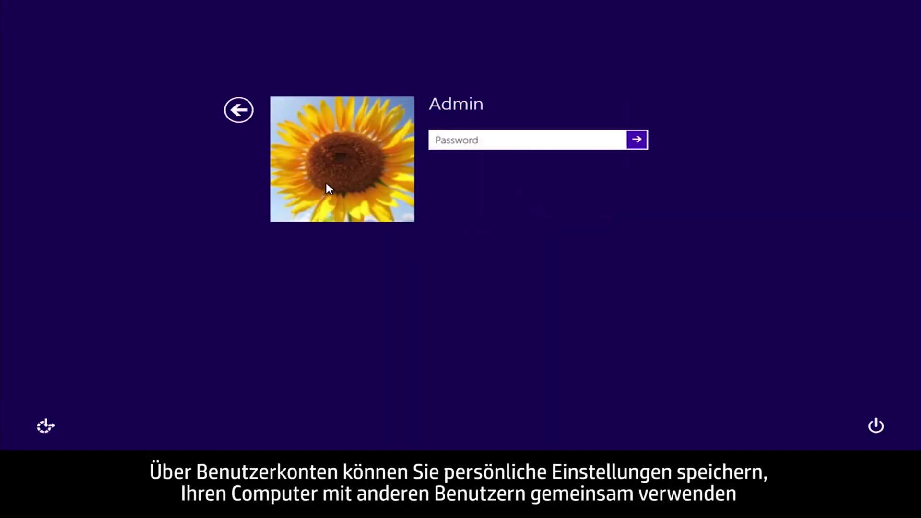
text(••••••)
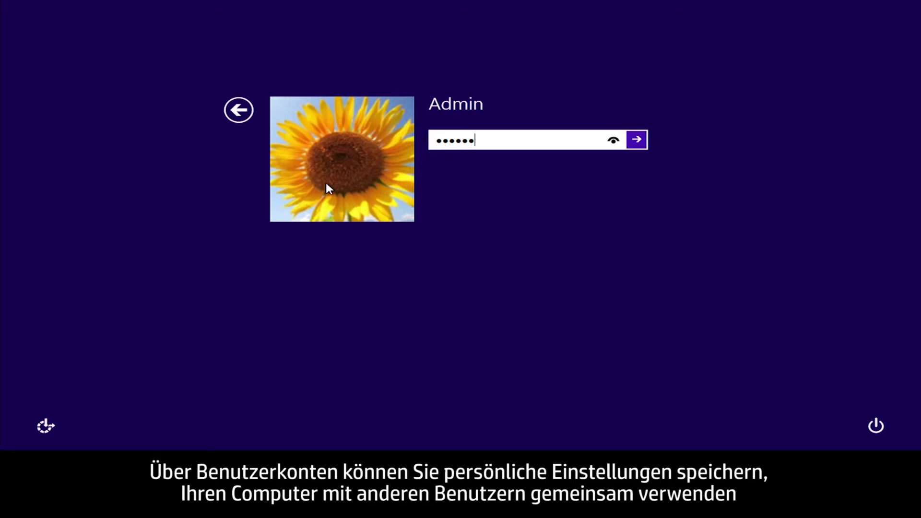
key(Return)
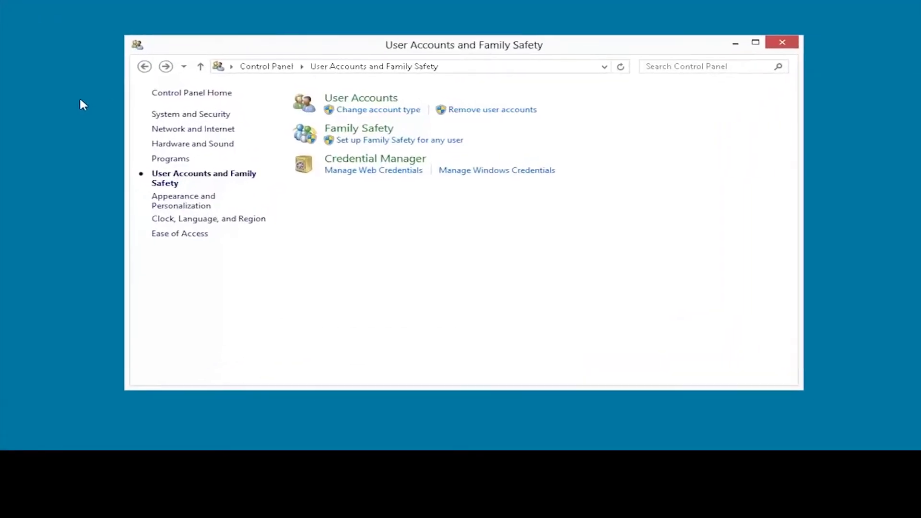
Go to the User Accounts page under User Accounts and Family Safety.
click(335, 102)
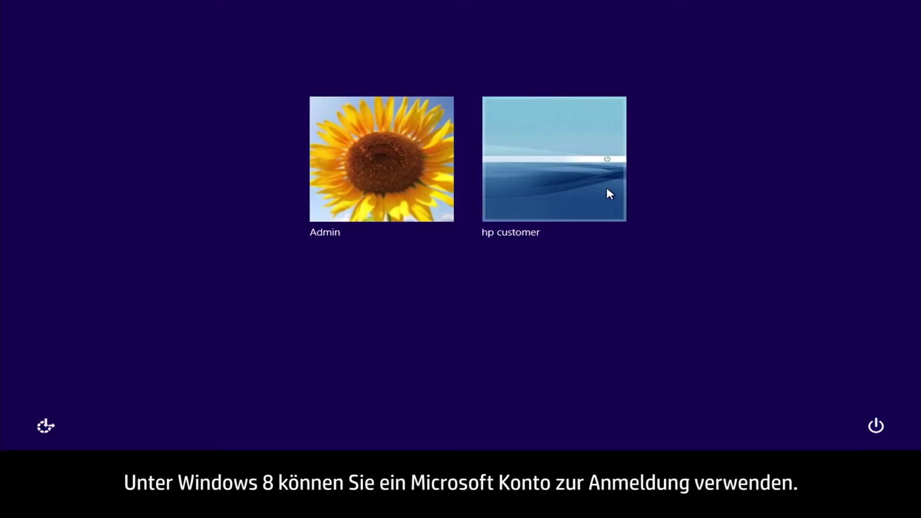
Sign in as the Microsoft-account user with its password and search apps for 'skydrive'.
click(606, 189)
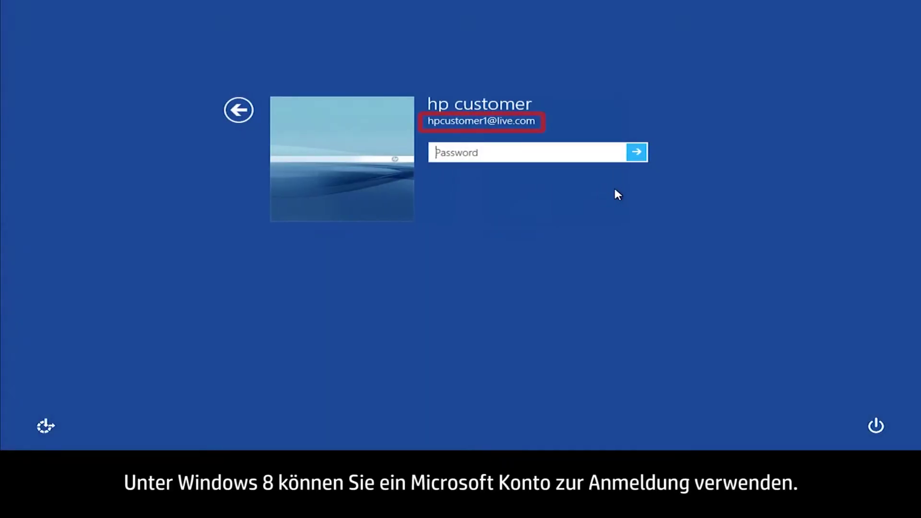
text(•••)
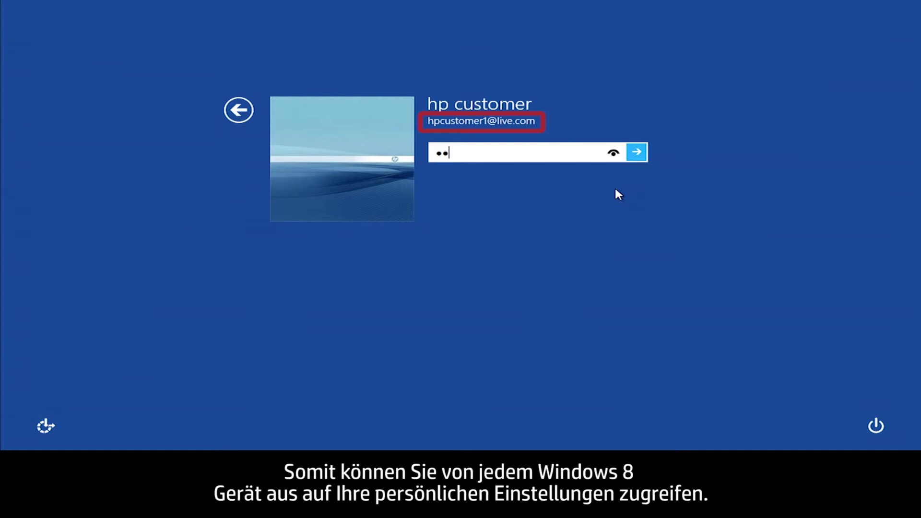
text(•••••)
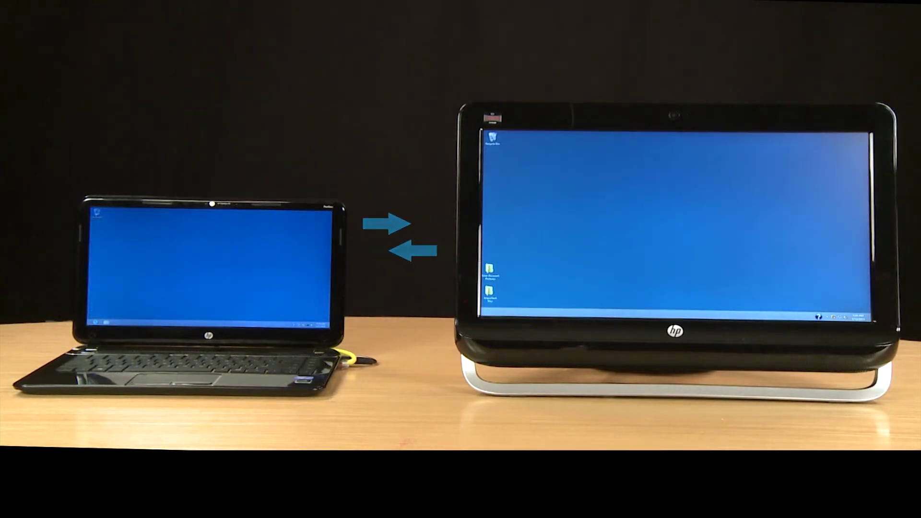
text(sk)
text(ydrive)
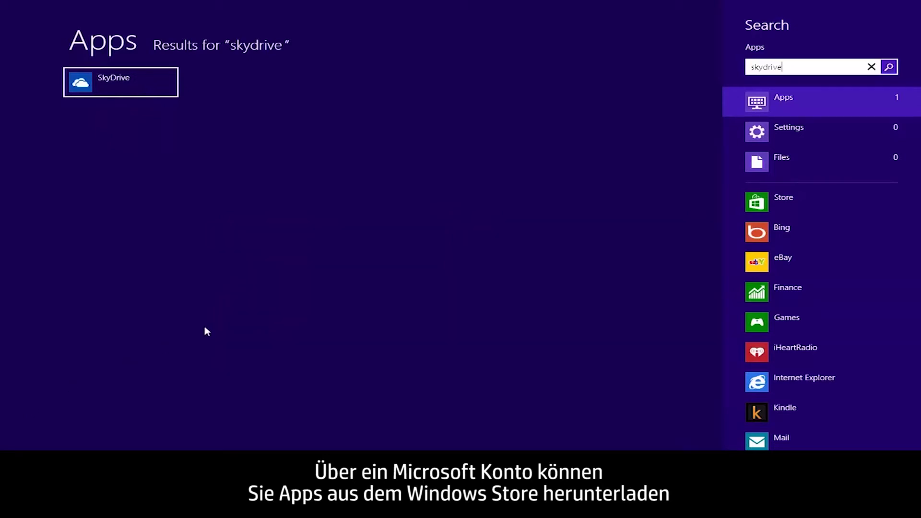
Show the SkyDrive app's Store page, then choose Admin at the sign-in screen.
click(744, 203)
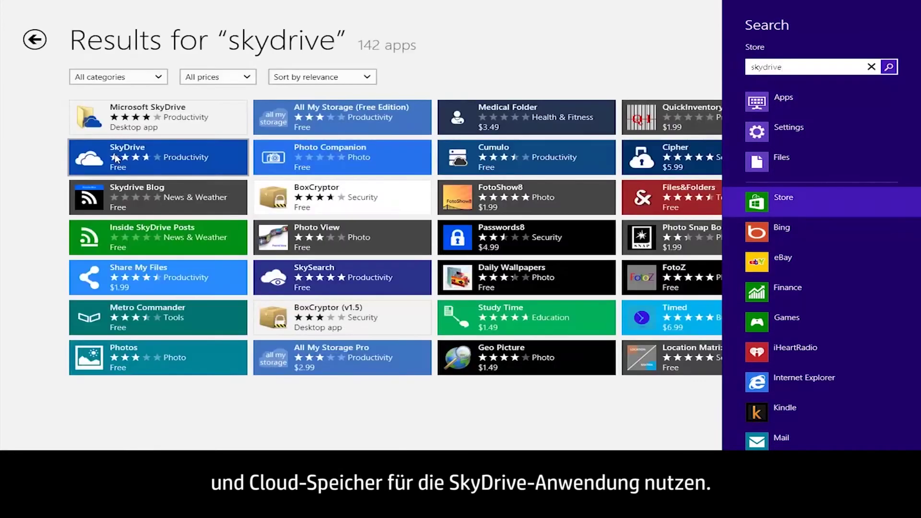
click(116, 158)
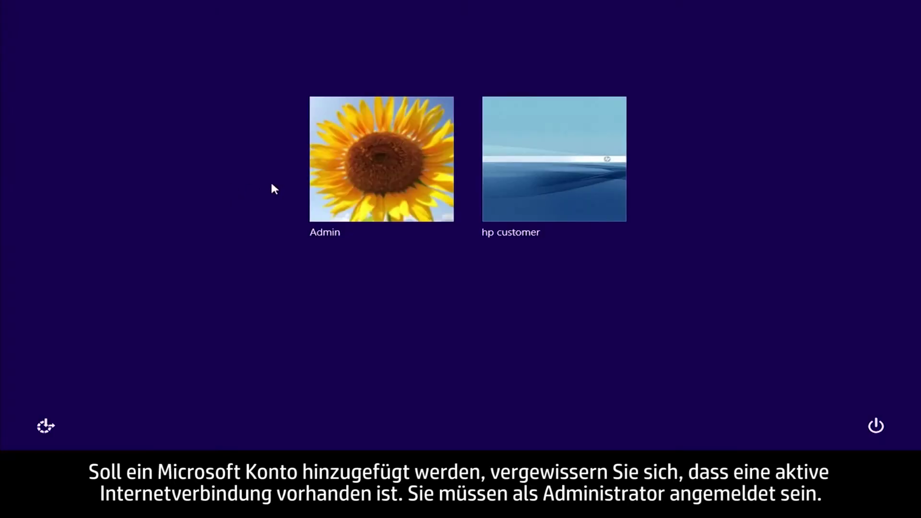
click(326, 184)
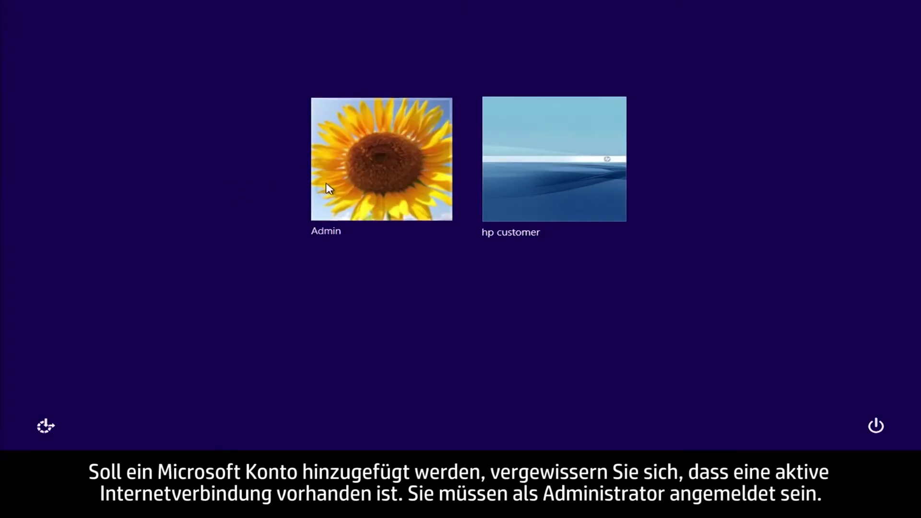
Sign back in as Admin and bring up PC settings from the Settings charm.
text(••••••)
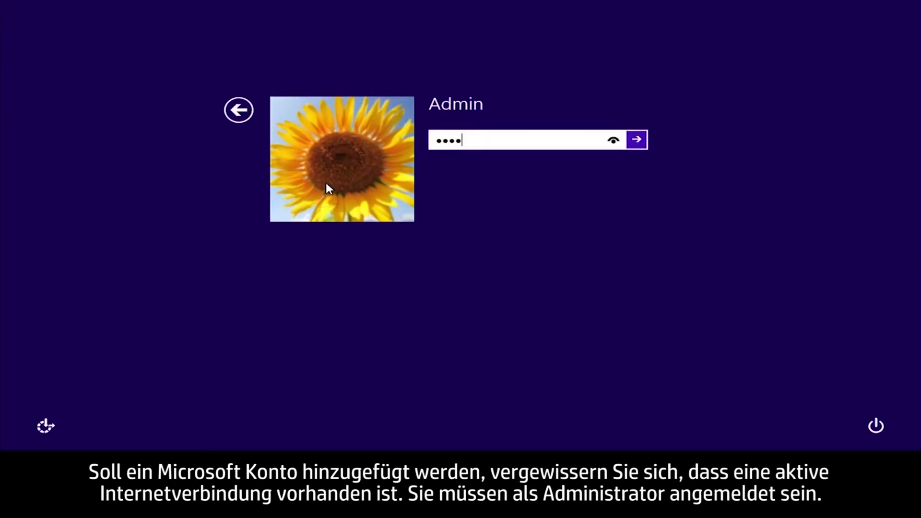
key(Return)
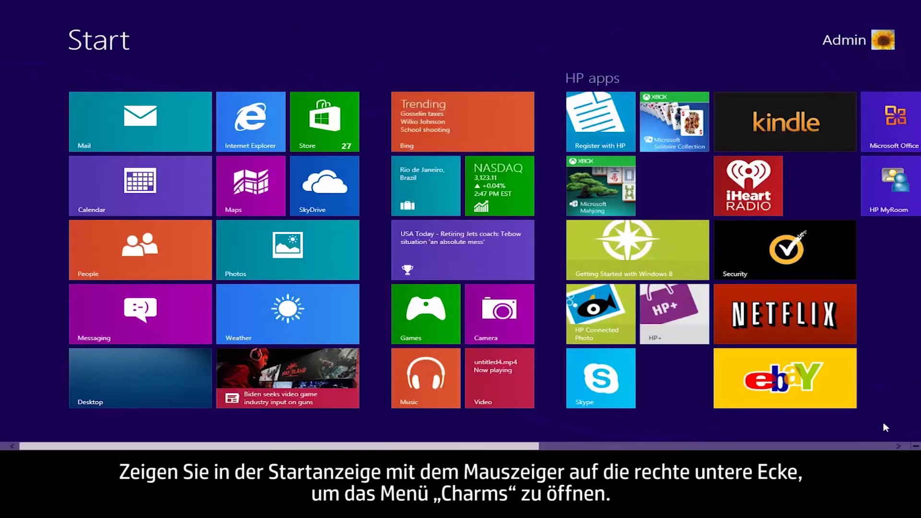
mouse_move(904, 434)
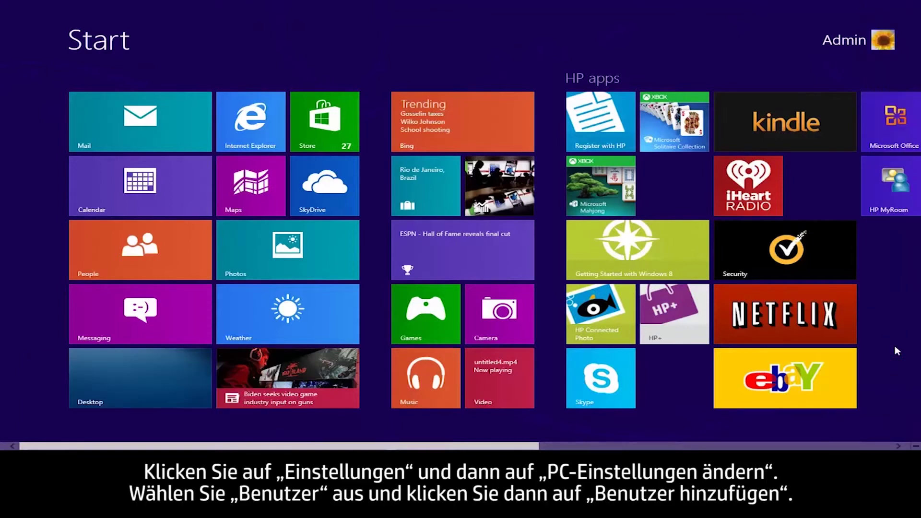
click(897, 351)
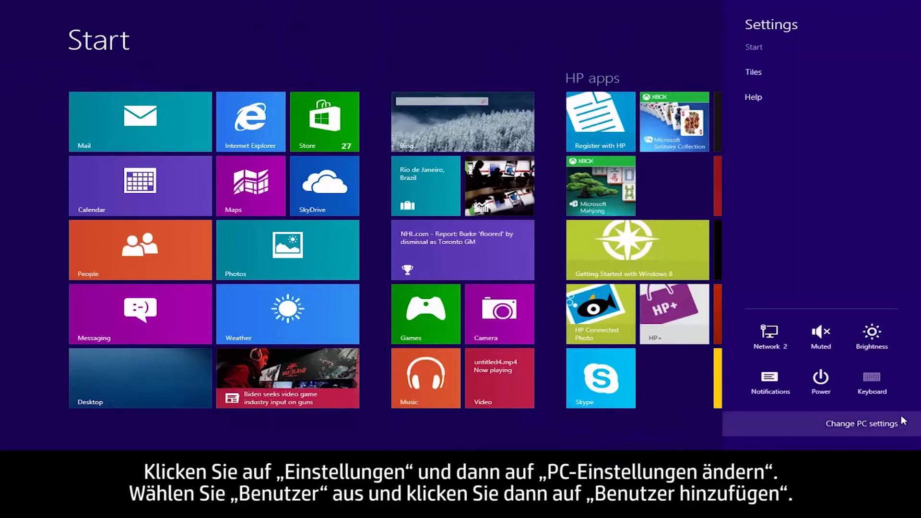
click(901, 434)
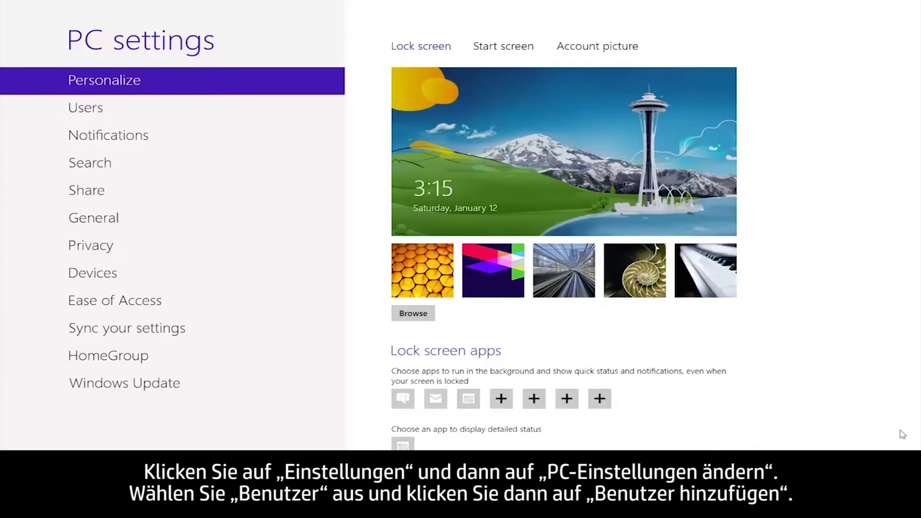
In the Users section of PC settings, start adding a new user.
click(99, 111)
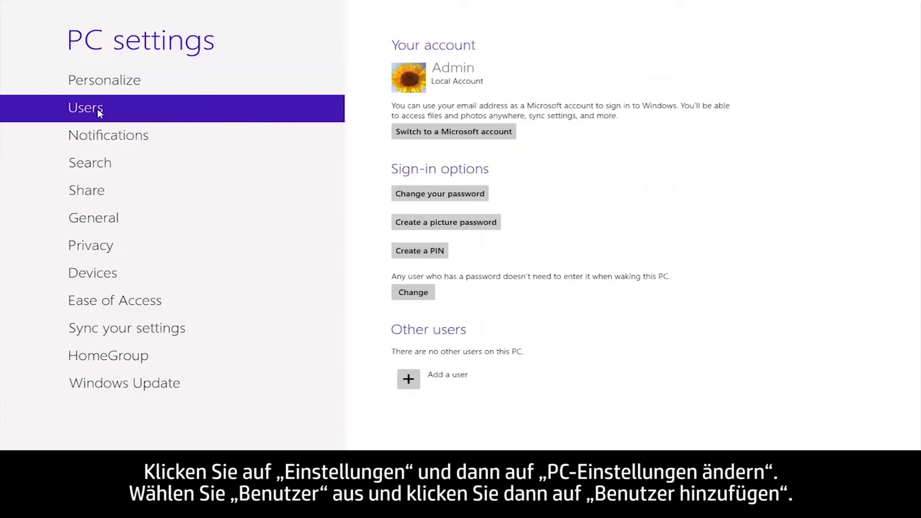
click(405, 380)
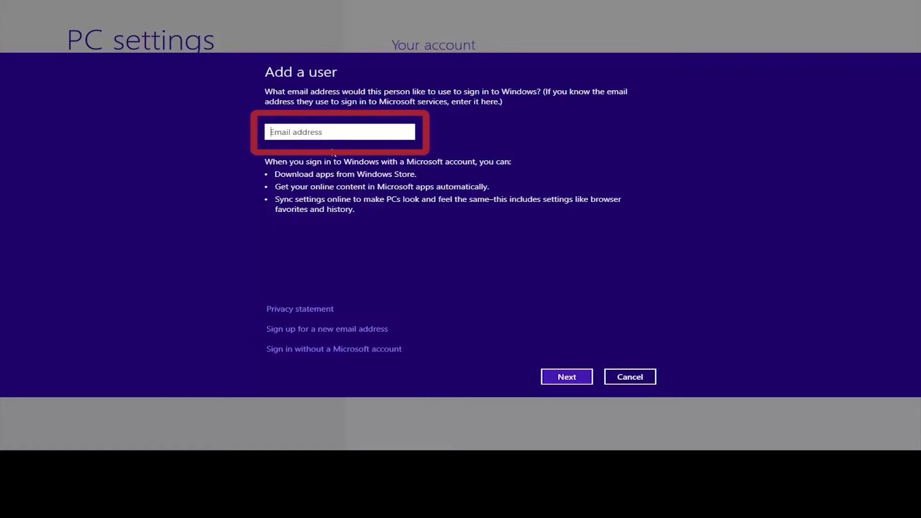
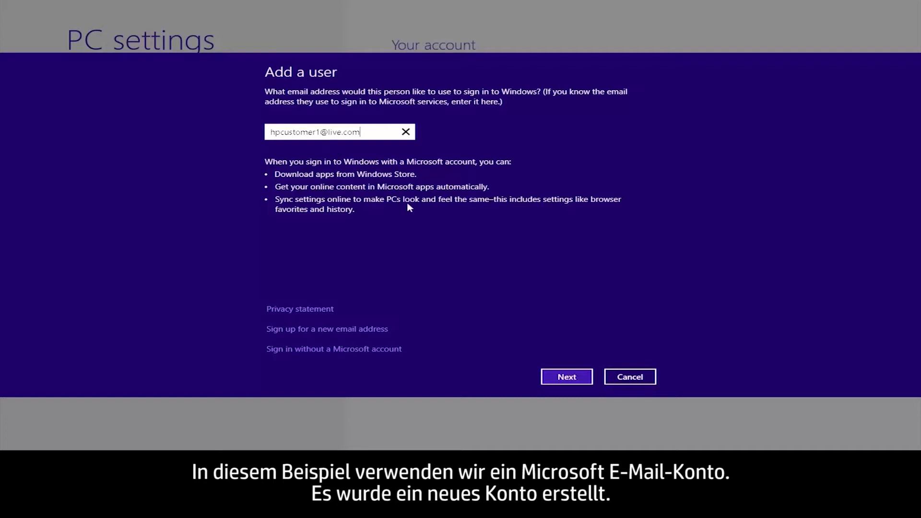
Enter the new user's Microsoft account e-mail address and continue.
click(549, 377)
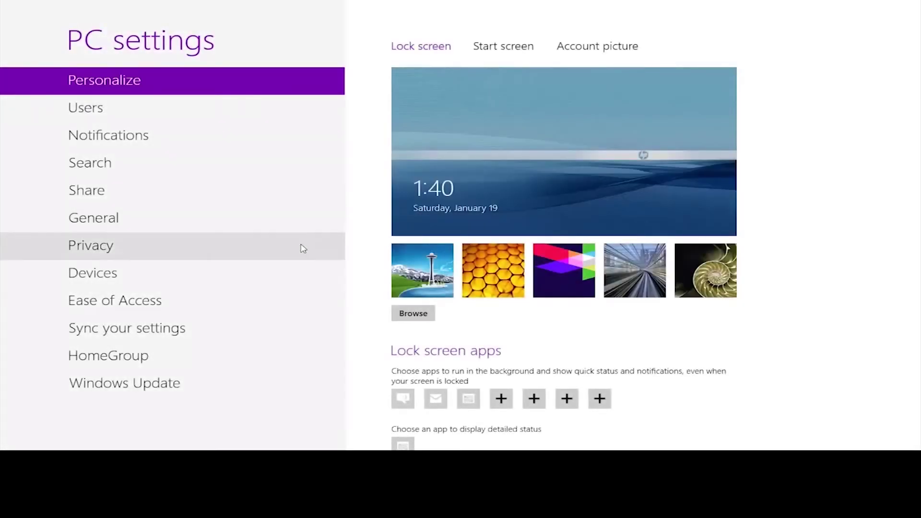
Under Sync your settings, switch Browser syncing On.
click(190, 331)
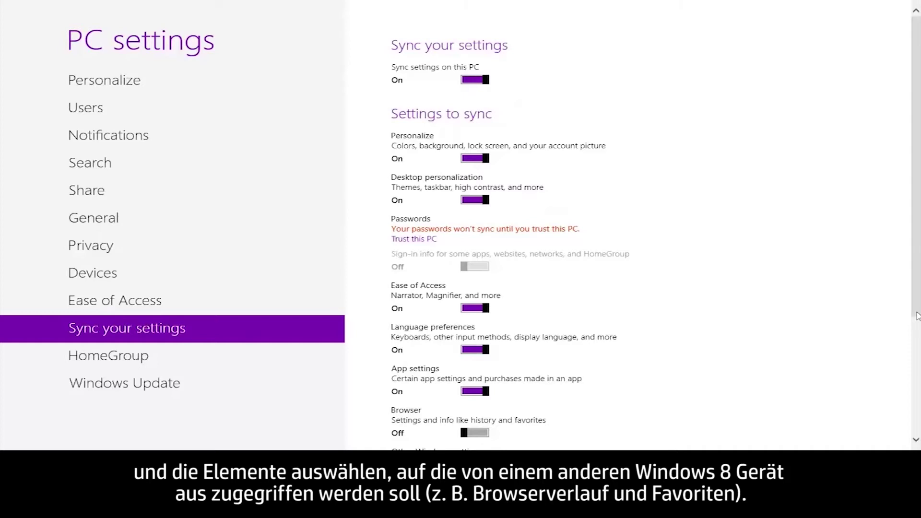
scroll(913, 319, down, 3)
scroll(915, 384, down, 5)
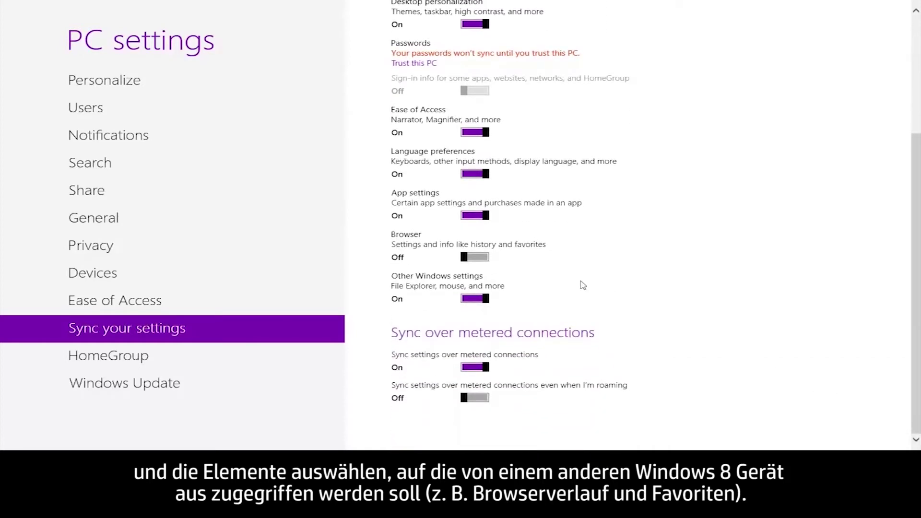
click(484, 258)
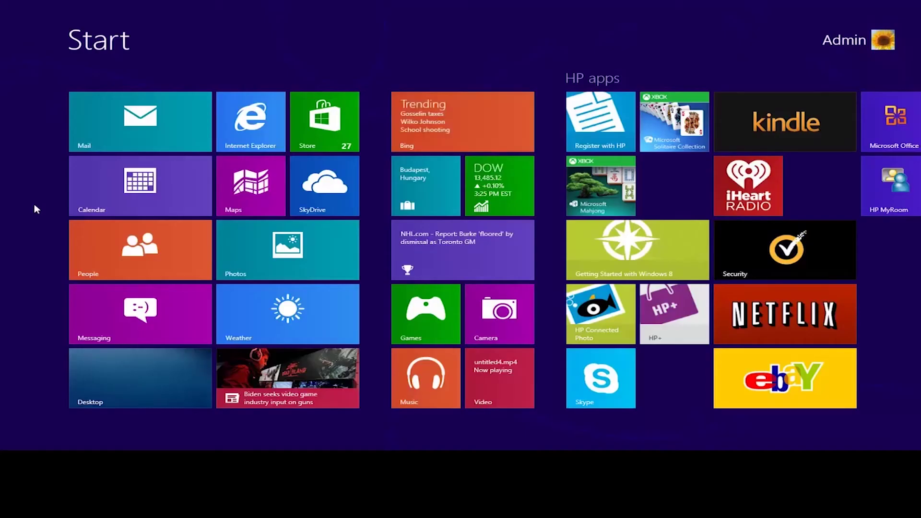
Search for 'control panel' and set up Family Safety for the standard user account.
text(control )
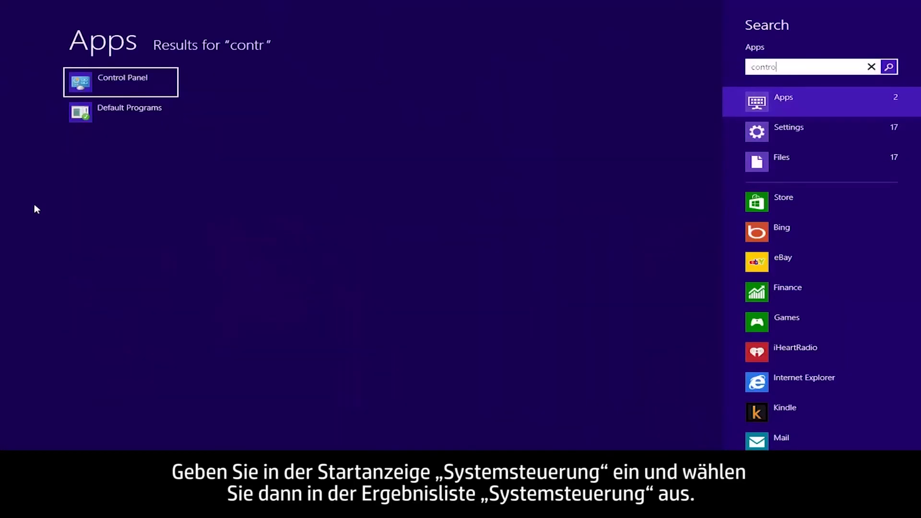
text(panel)
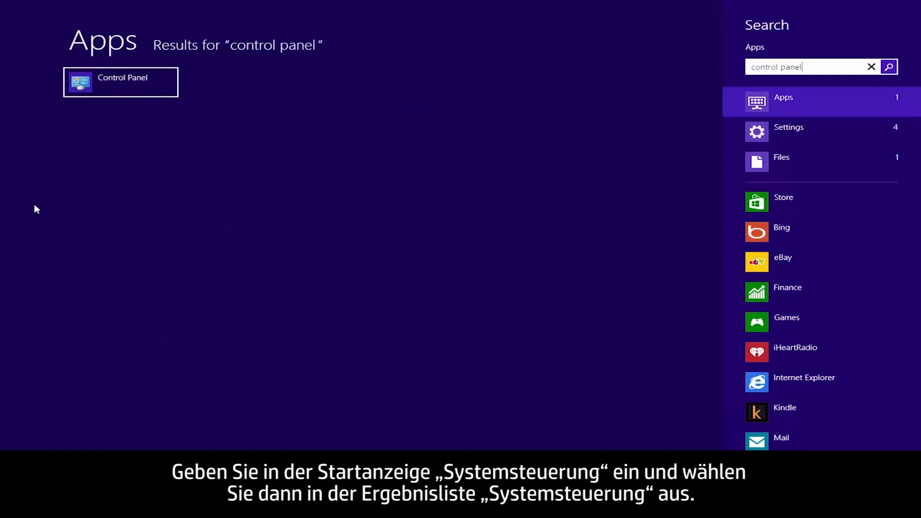
click(81, 90)
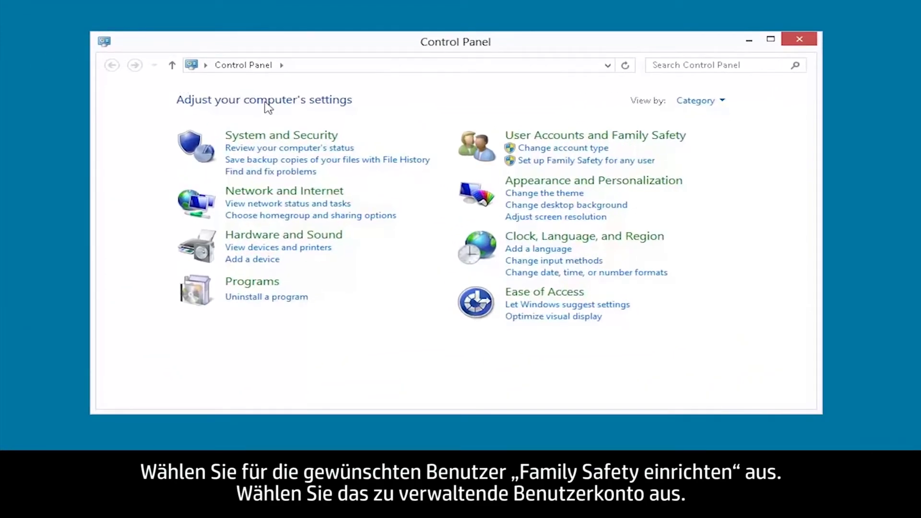
click(528, 162)
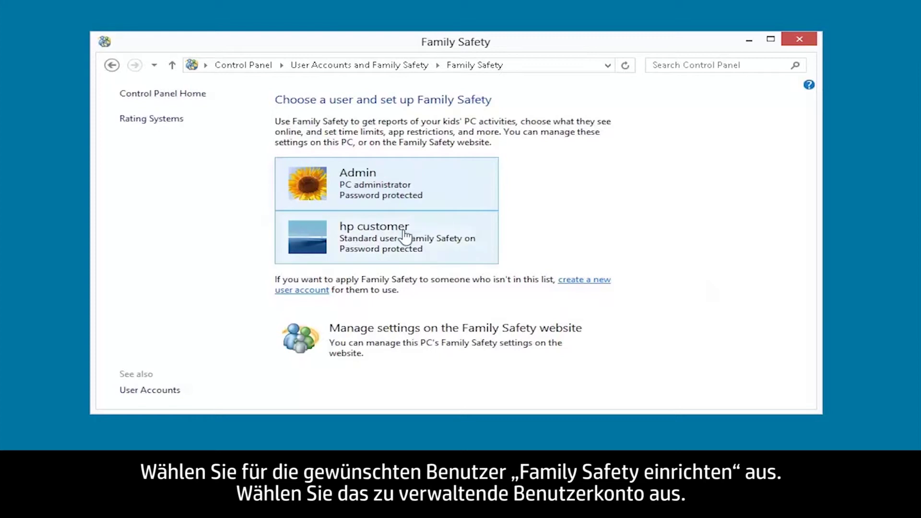
click(396, 238)
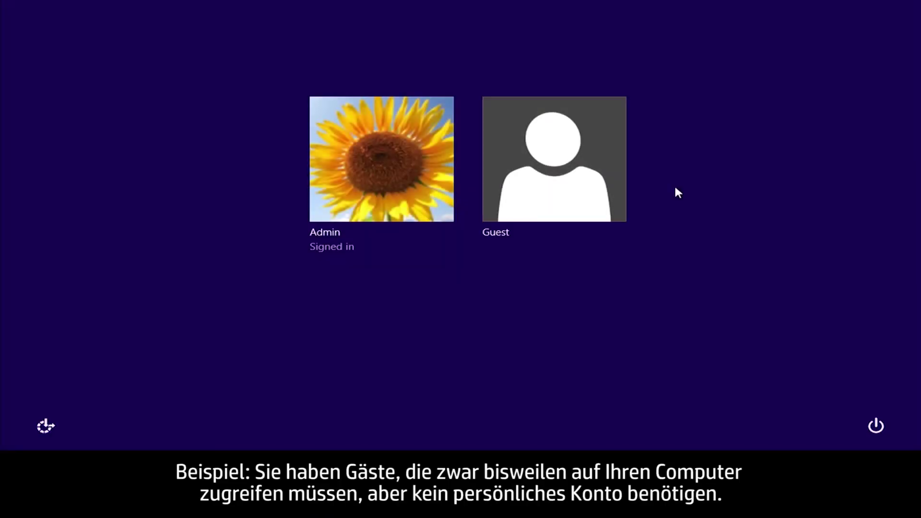
Log on with the Guest account from the sign-in screen.
click(593, 198)
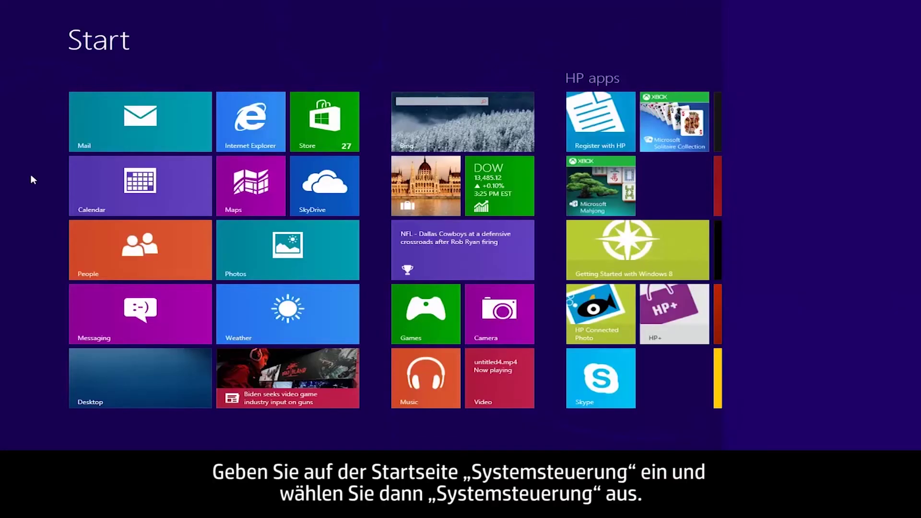
Search for Control Panel and go to User Accounts and Family Safety > User Accounts.
text(control panel)
click(73, 92)
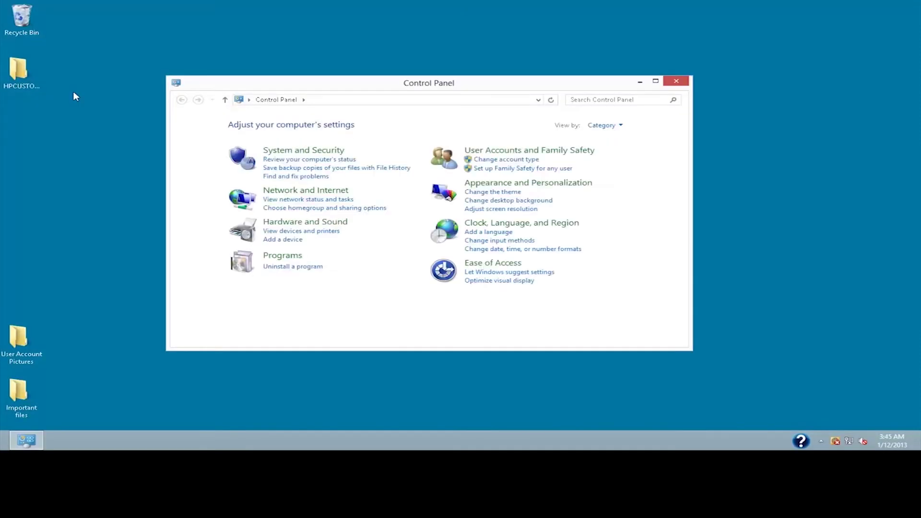
click(466, 150)
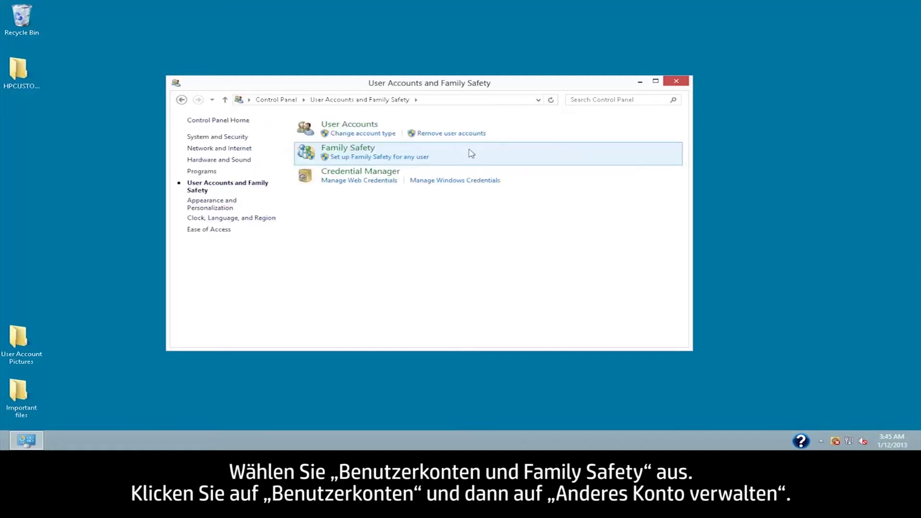
click(374, 128)
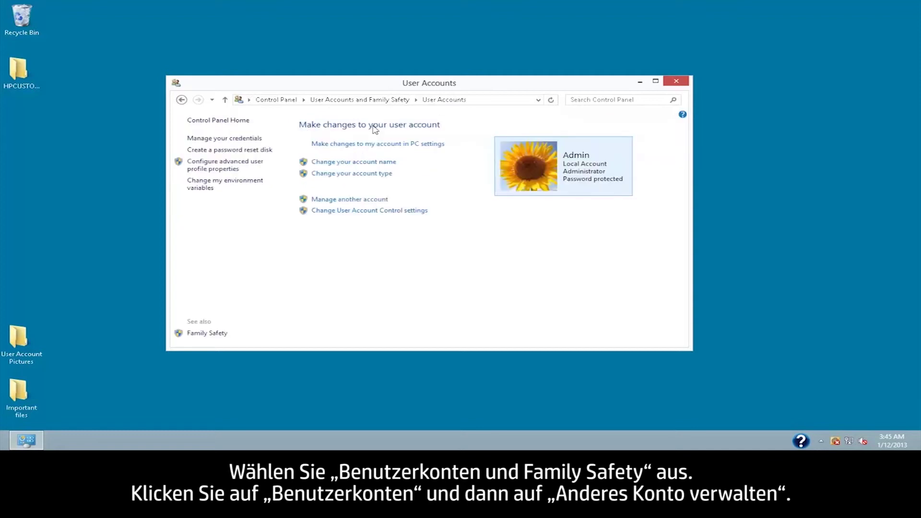
Turn on the Guest account from Manage another account.
click(363, 199)
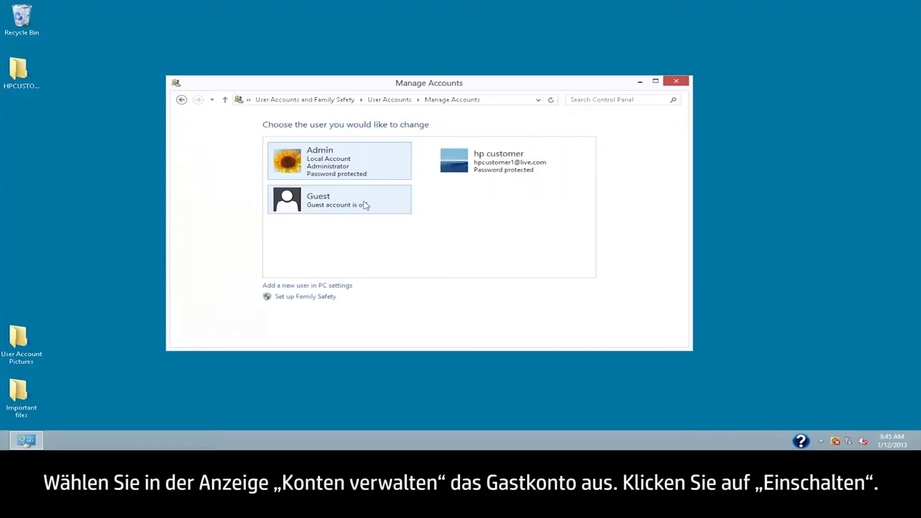
click(294, 200)
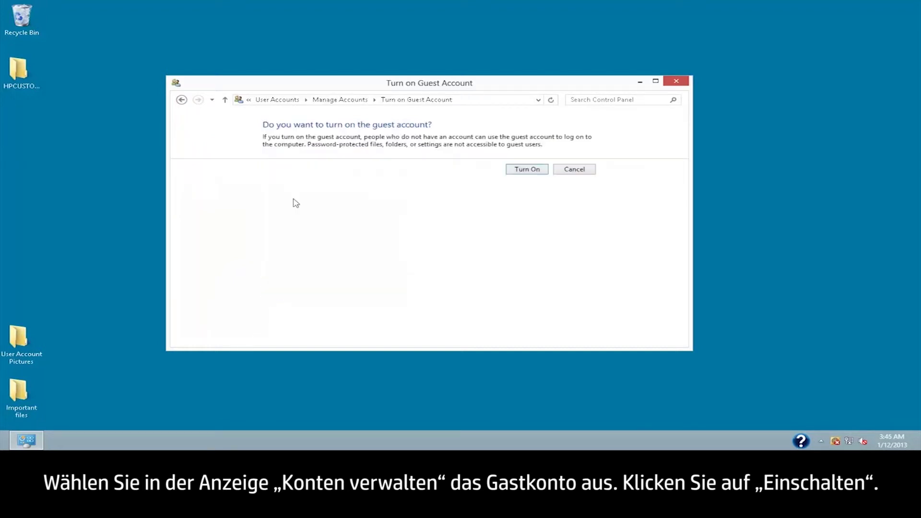
click(517, 170)
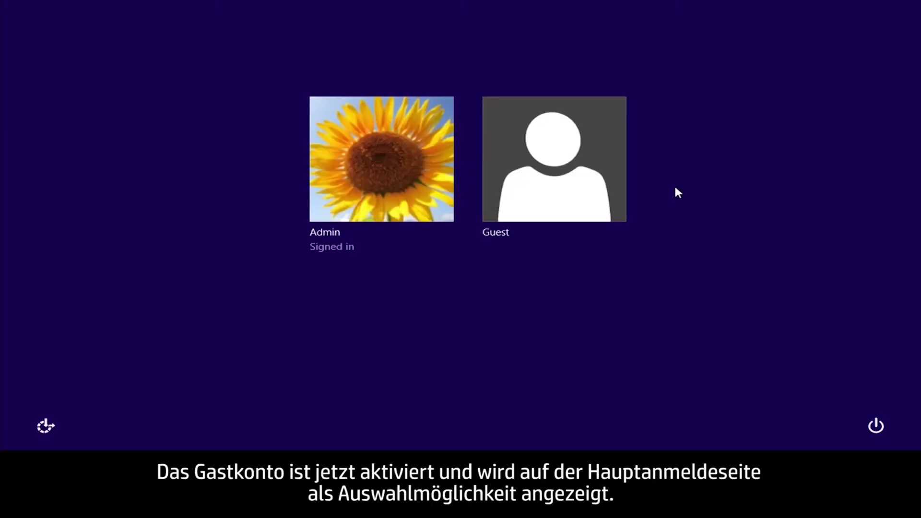
Sign in with the Guest tile on the sign-in screen.
click(592, 198)
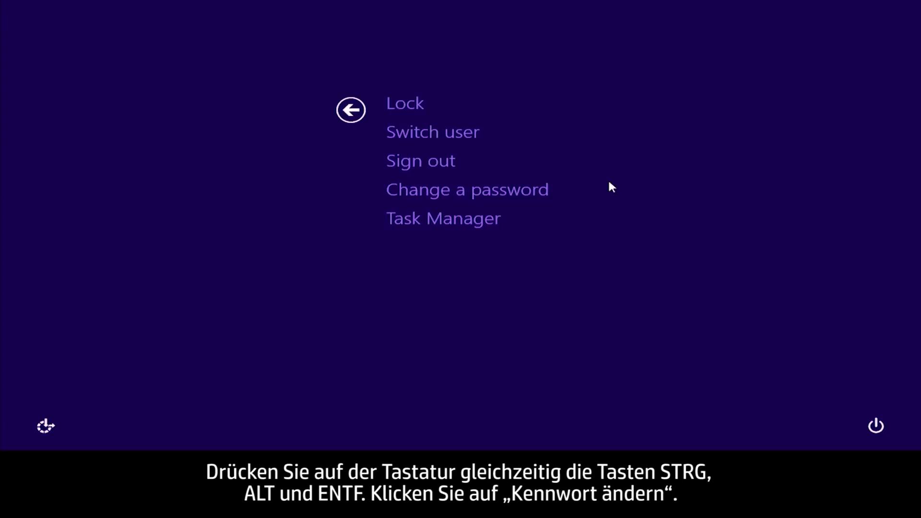
Change the password: enter the old password, the new one twice, and submit.
click(541, 191)
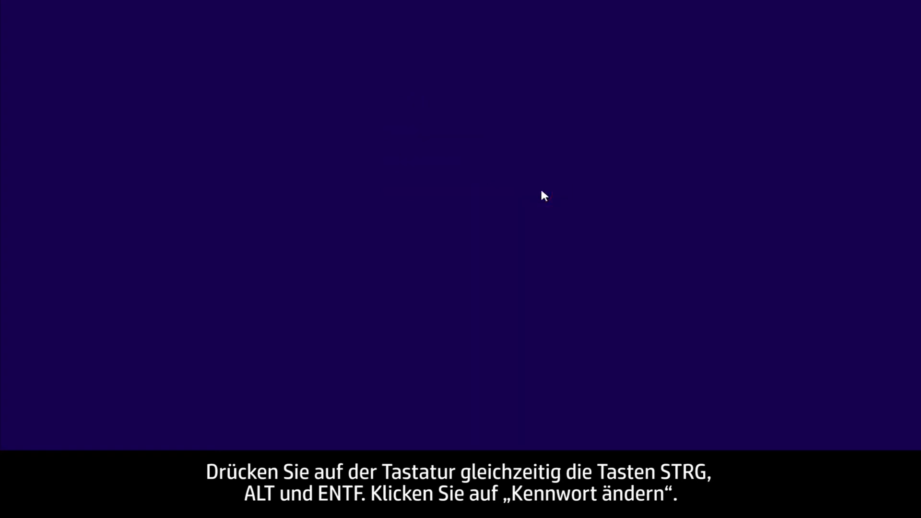
text(••••••)
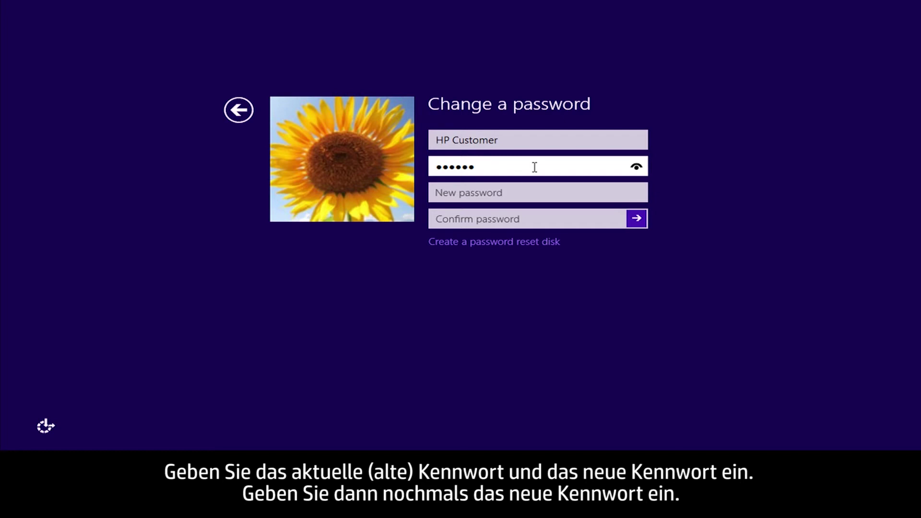
click(534, 188)
text(••••••)
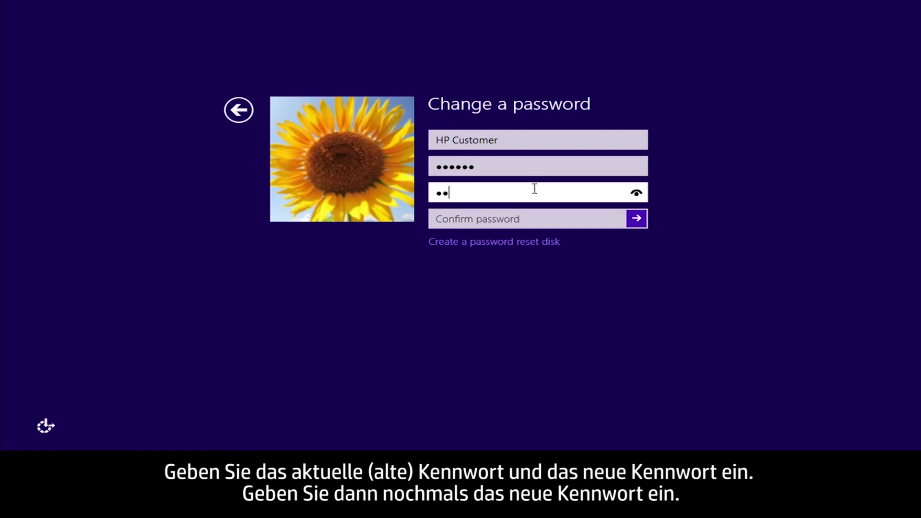
click(534, 218)
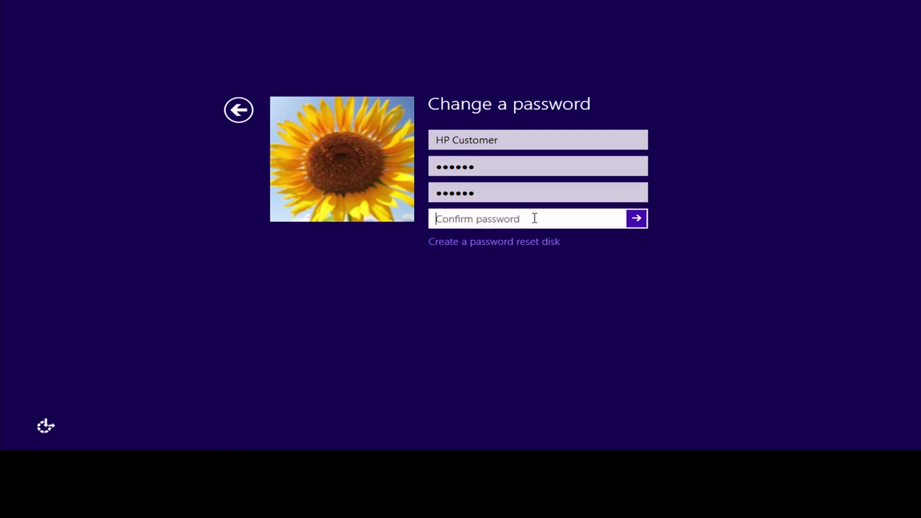
text(••••••)
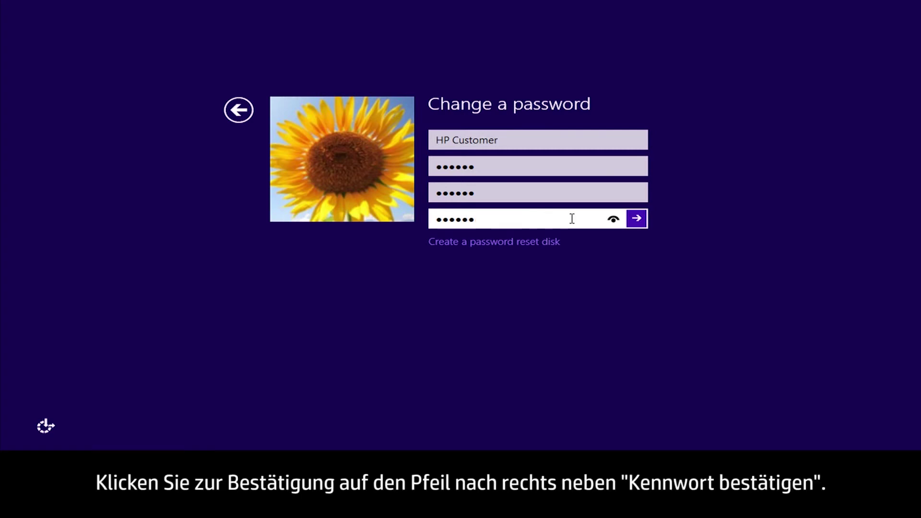
click(636, 219)
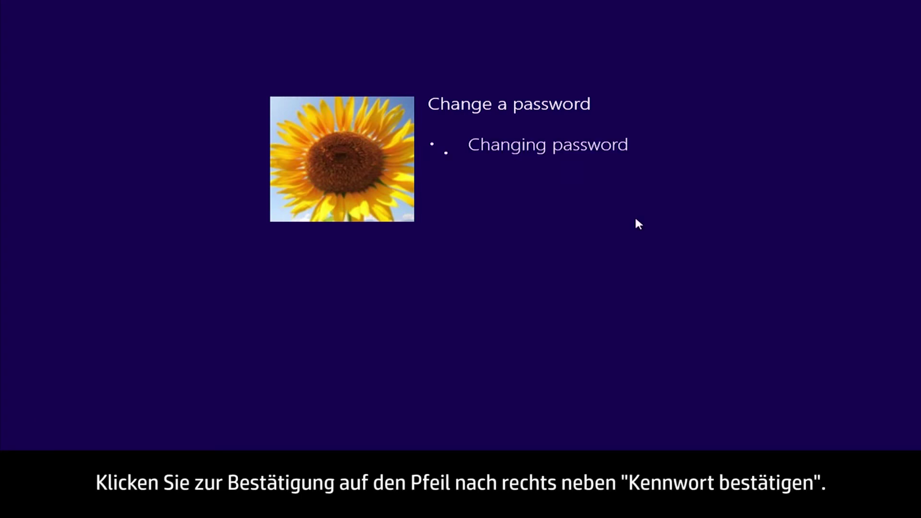